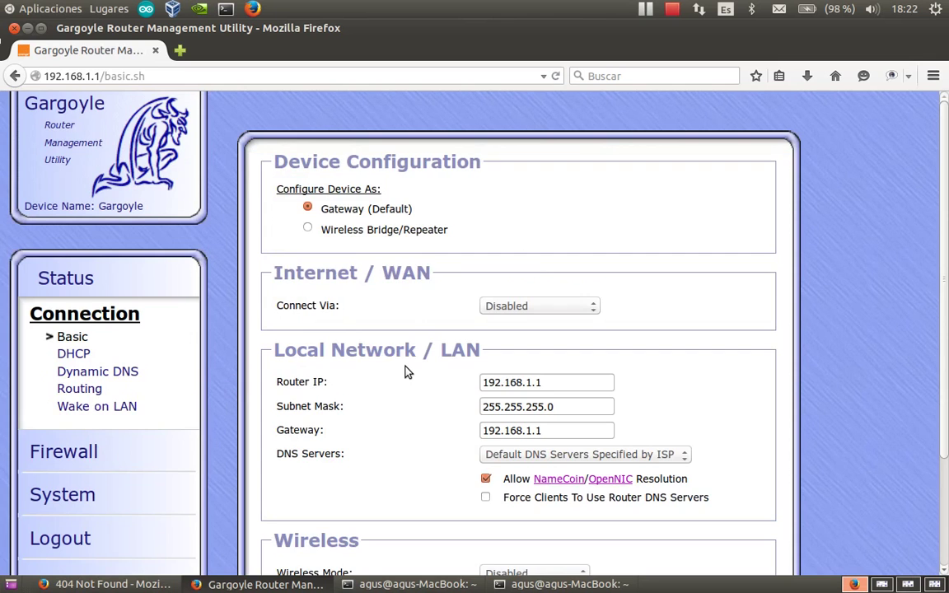
Step: Bring the full Basic form into view and list the connection types, with Disabled still selected
{"action": "scroll", "coordinate": [406, 371], "scroll_direction": "up", "scroll_amount": 1}
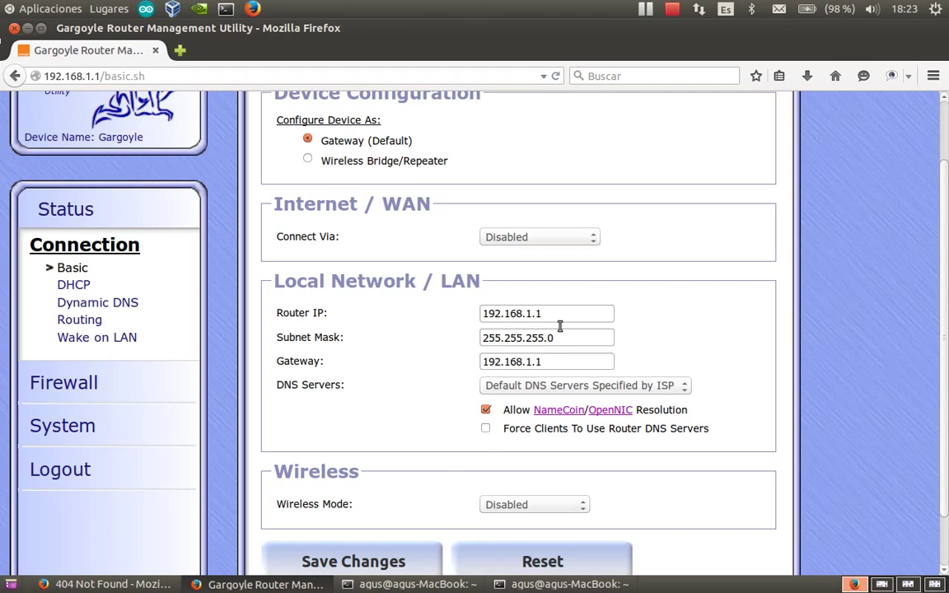
{"action": "left_click", "coordinate": [593, 237]}
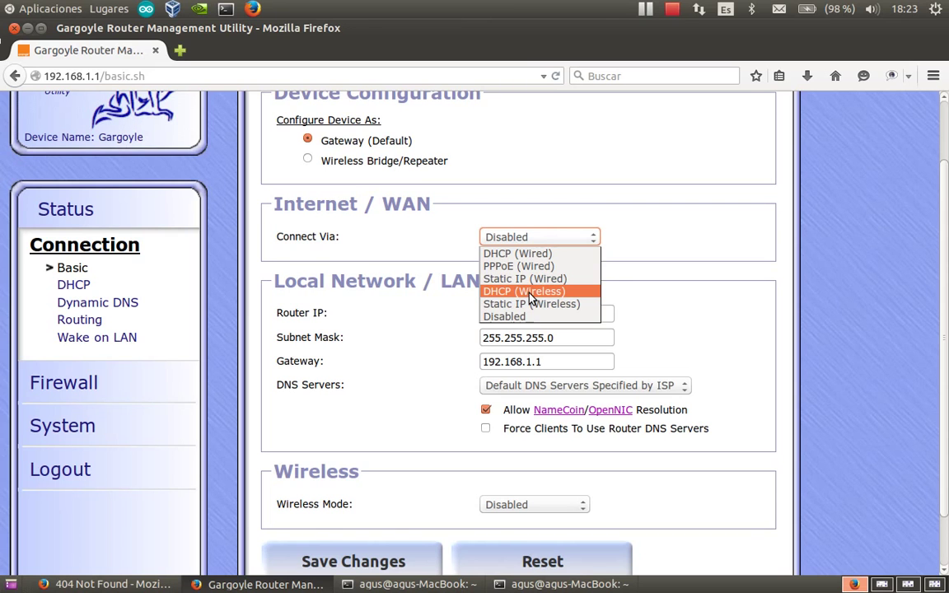
Step: Set Connect Via to DHCP (Wireless), briefly trying Static IP (Wireless) in between
{"action": "left_click", "coordinate": [530, 294]}
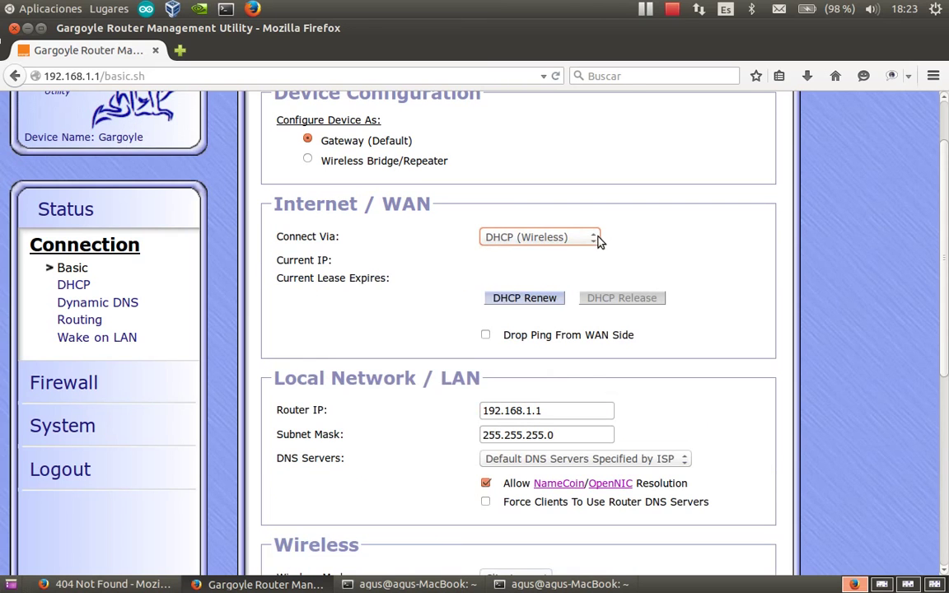
{"action": "left_click", "coordinate": [599, 240]}
{"action": "left_click", "coordinate": [533, 304]}
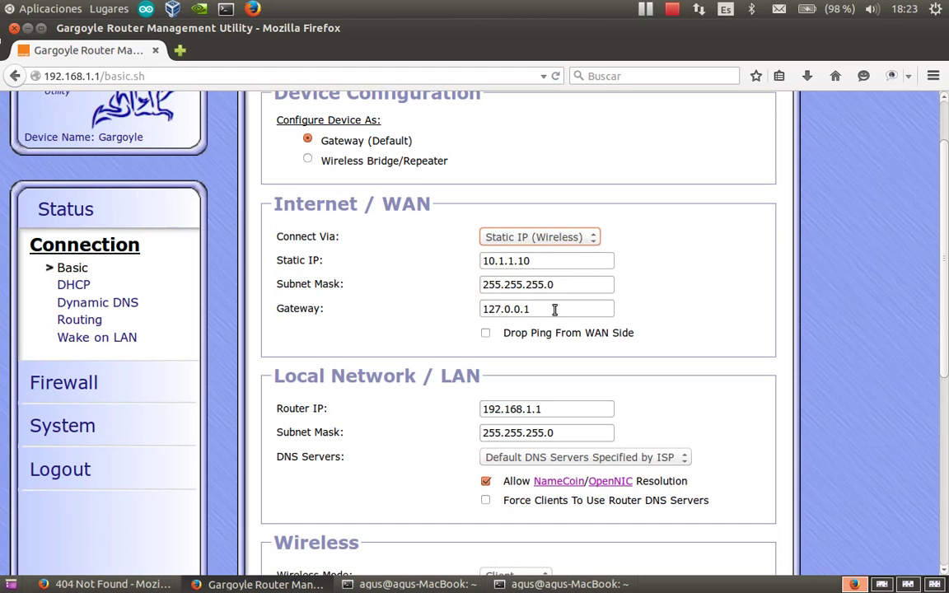
{"action": "left_click", "coordinate": [592, 241]}
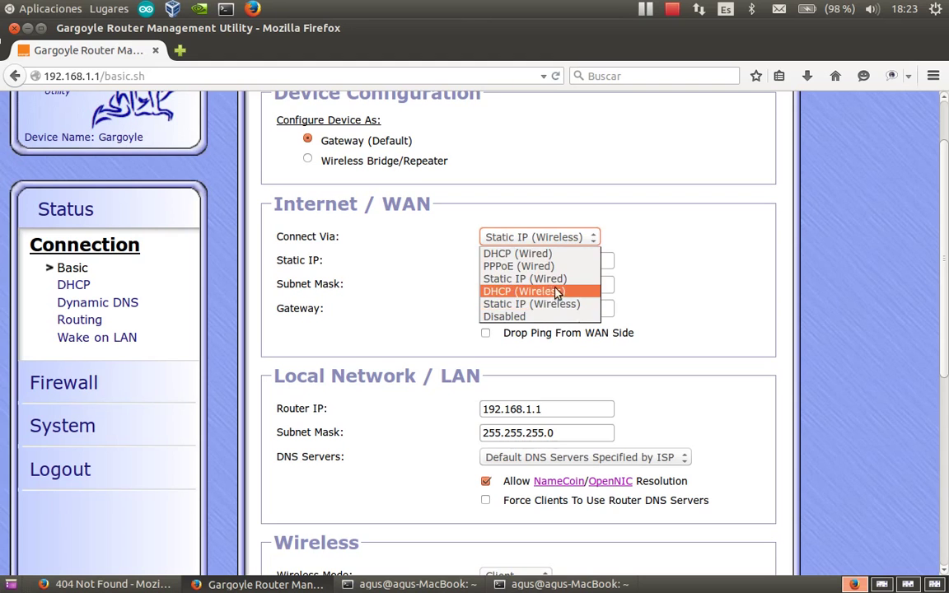
{"action": "left_click", "coordinate": [546, 291]}
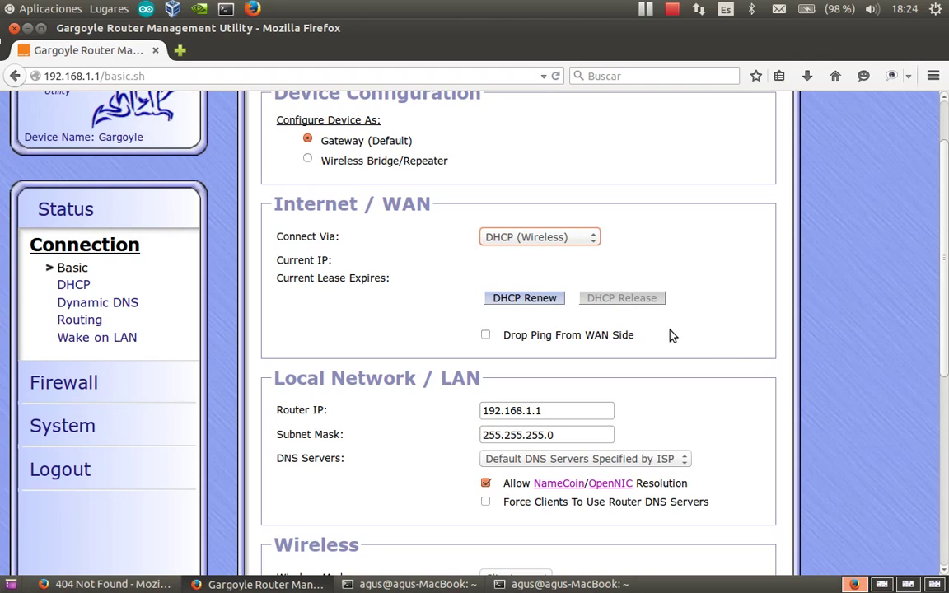
{"action": "scroll", "coordinate": [671, 334], "scroll_direction": "down", "scroll_amount": 5}
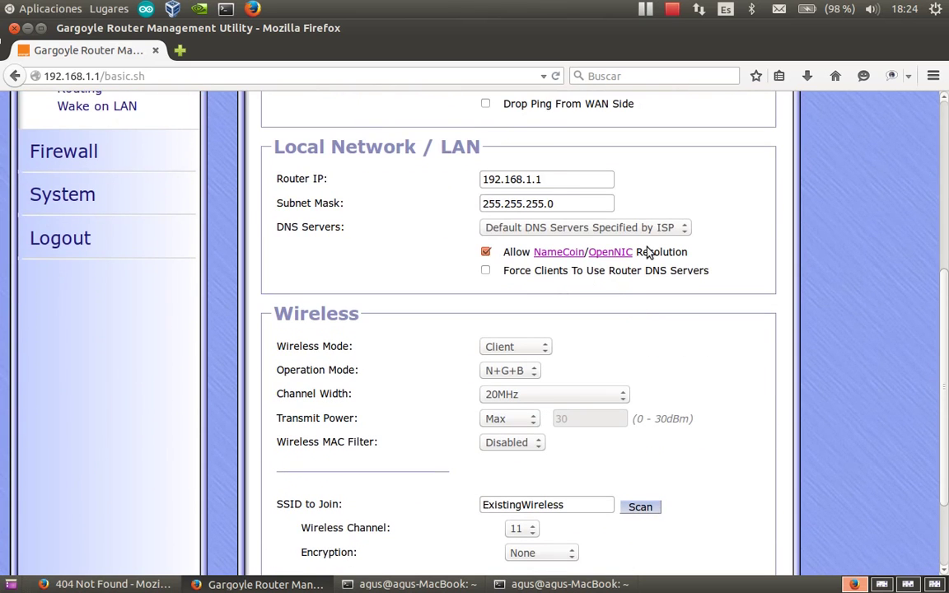
Step: Change the router's LAN IP from 192.168.1.1 to 192.168.111.1
{"action": "left_click", "coordinate": [531, 179]}
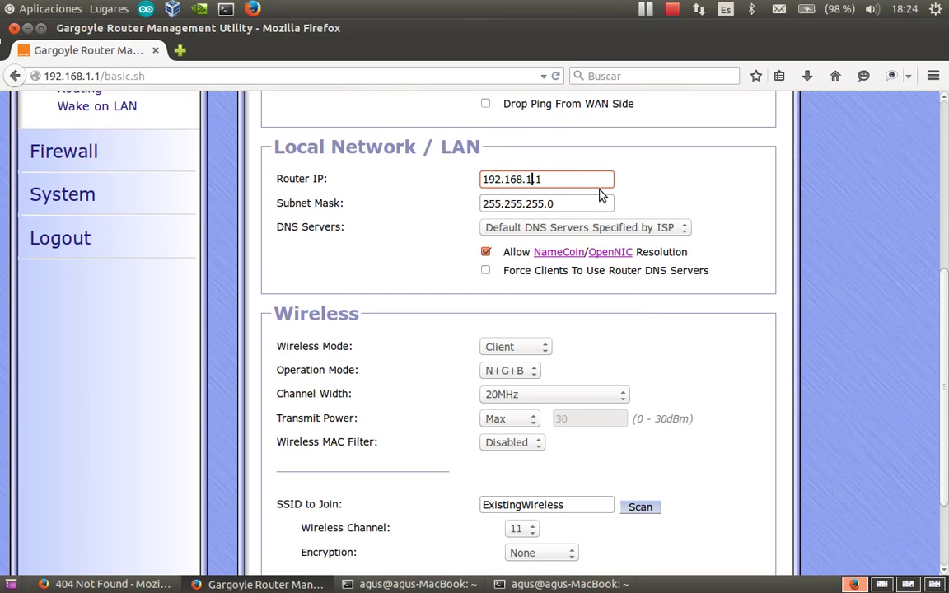
{"action": "type", "text": "111"}
{"action": "scroll", "coordinate": [578, 224], "scroll_direction": "down", "scroll_amount": 1}
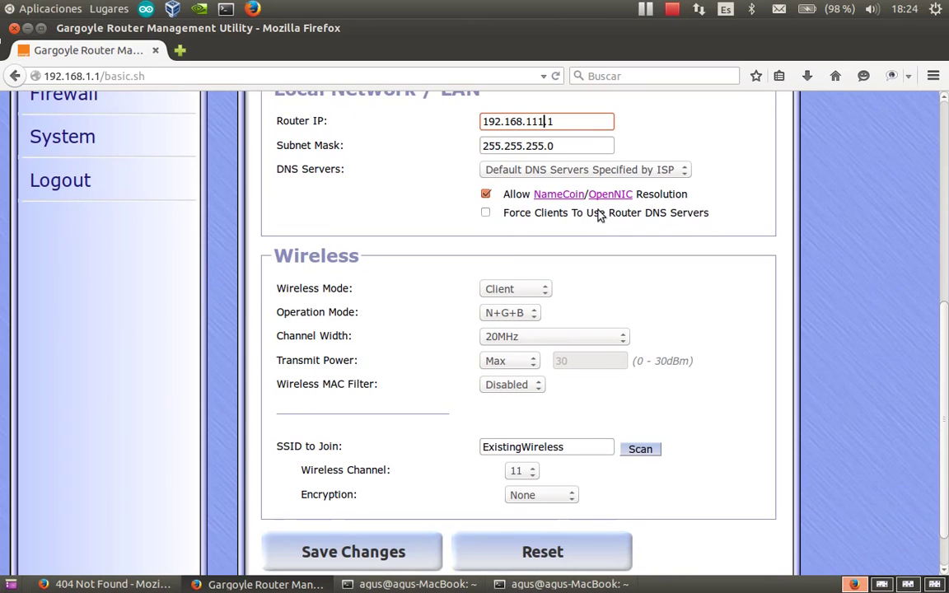
{"action": "scroll", "coordinate": [611, 216], "scroll_direction": "down", "scroll_amount": 1}
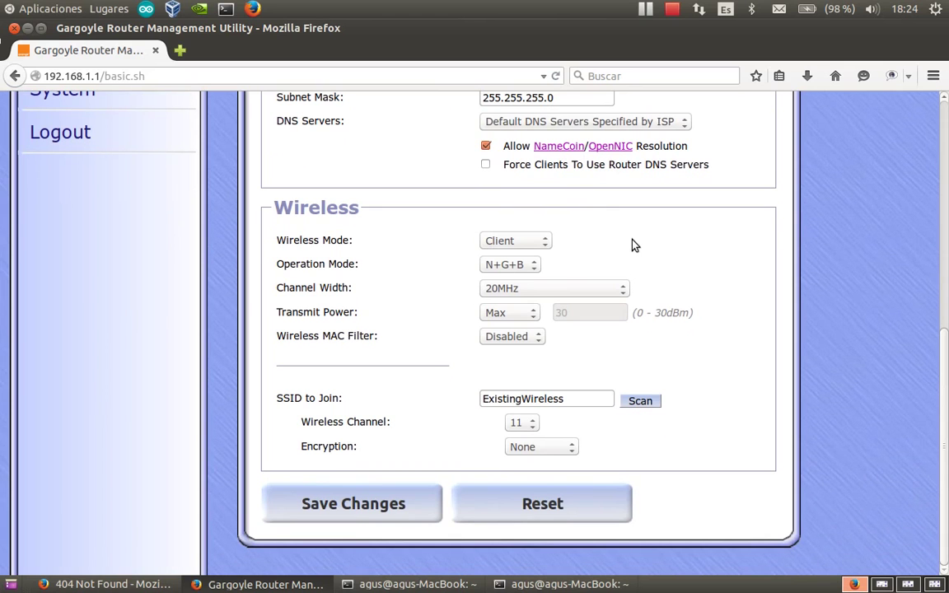
Step: Switch the wireless mode from Disabled to Client+AP
{"action": "left_click", "coordinate": [546, 243]}
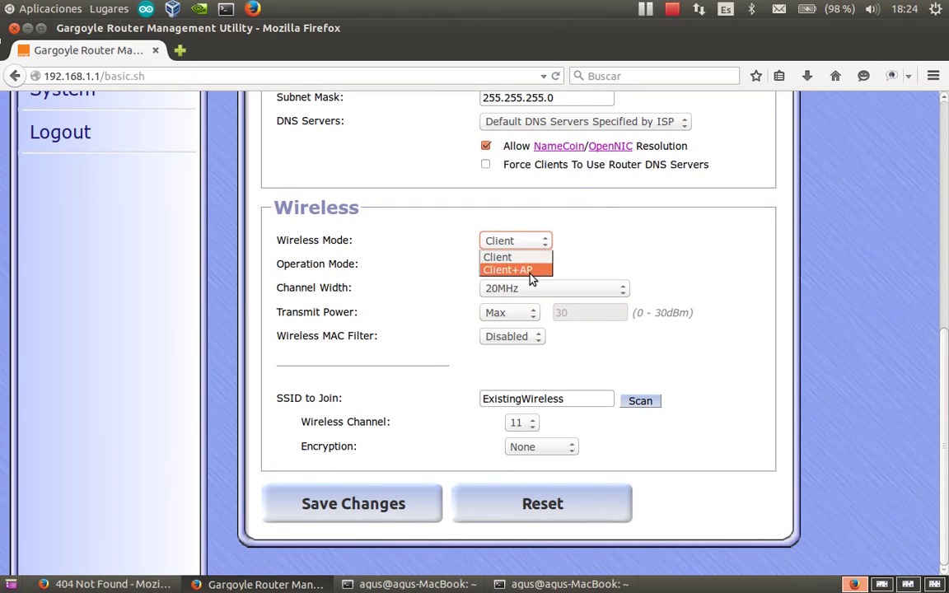
{"action": "left_click", "coordinate": [531, 278]}
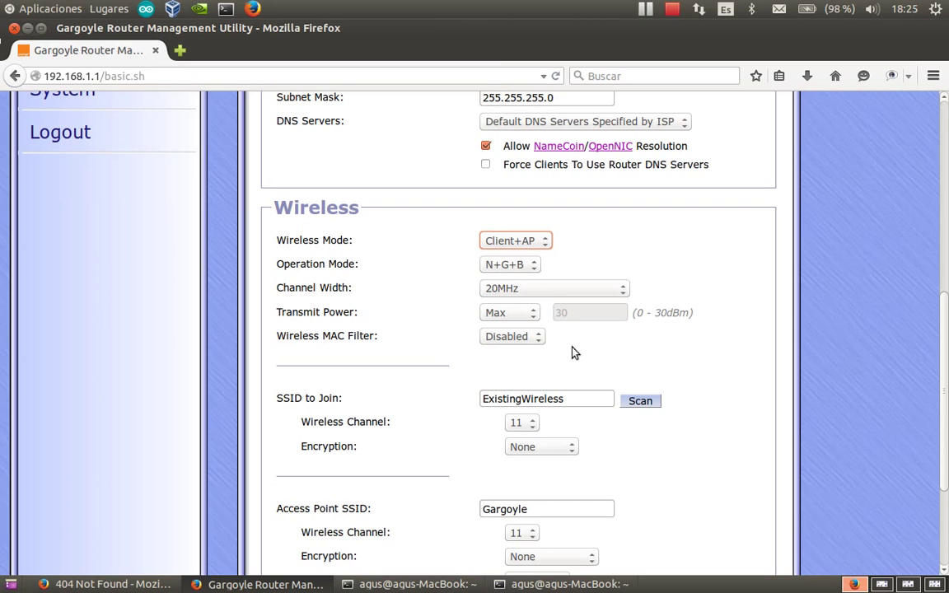
{"action": "scroll", "coordinate": [634, 349], "scroll_direction": "down", "scroll_amount": 3}
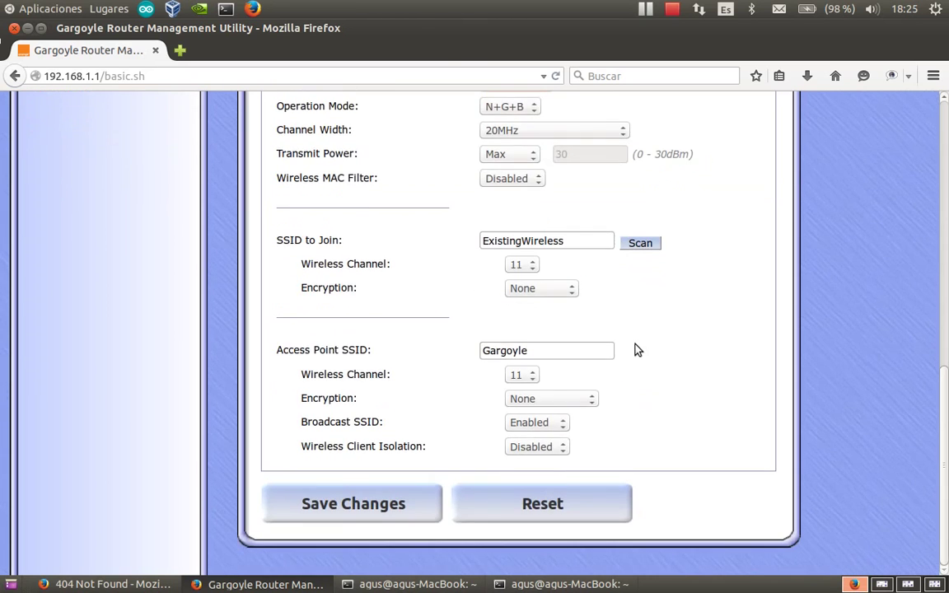
Step: Scan for networks, choose tp1 (WPA2 PSK, channel 5) to join, and enter its Wi-Fi password
{"action": "left_click", "coordinate": [648, 250]}
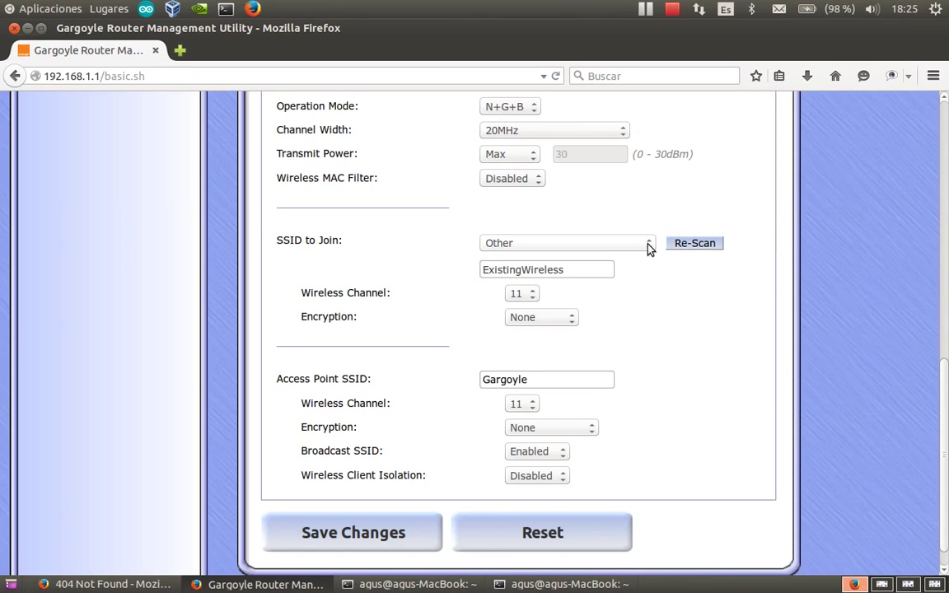
{"action": "left_click", "coordinate": [650, 247]}
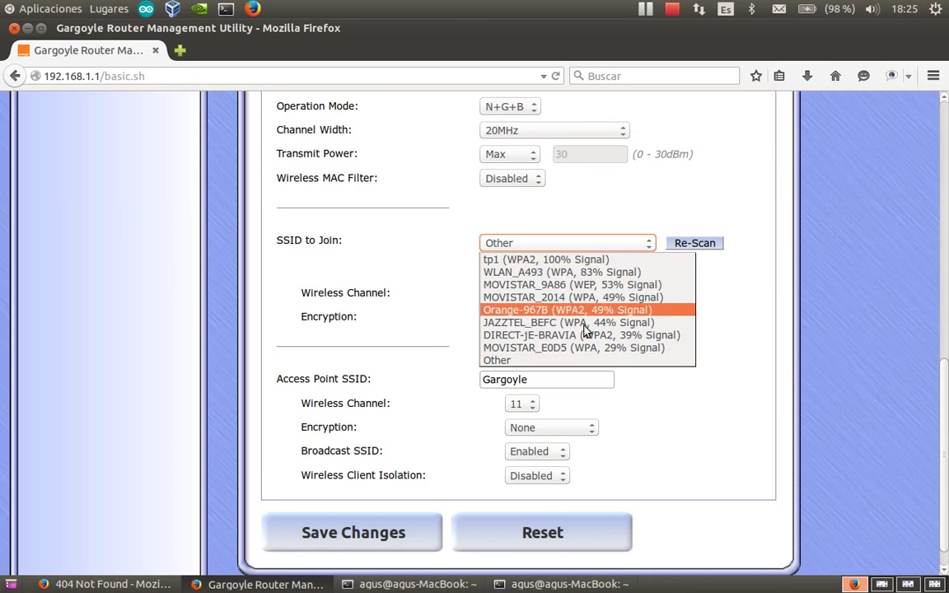
{"action": "left_click", "coordinate": [565, 263]}
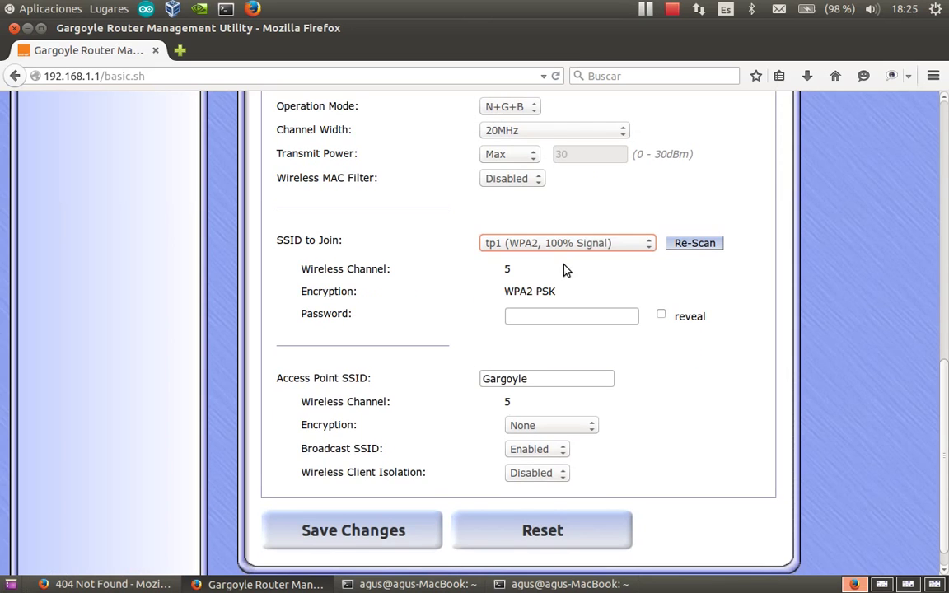
{"action": "left_click", "coordinate": [523, 317]}
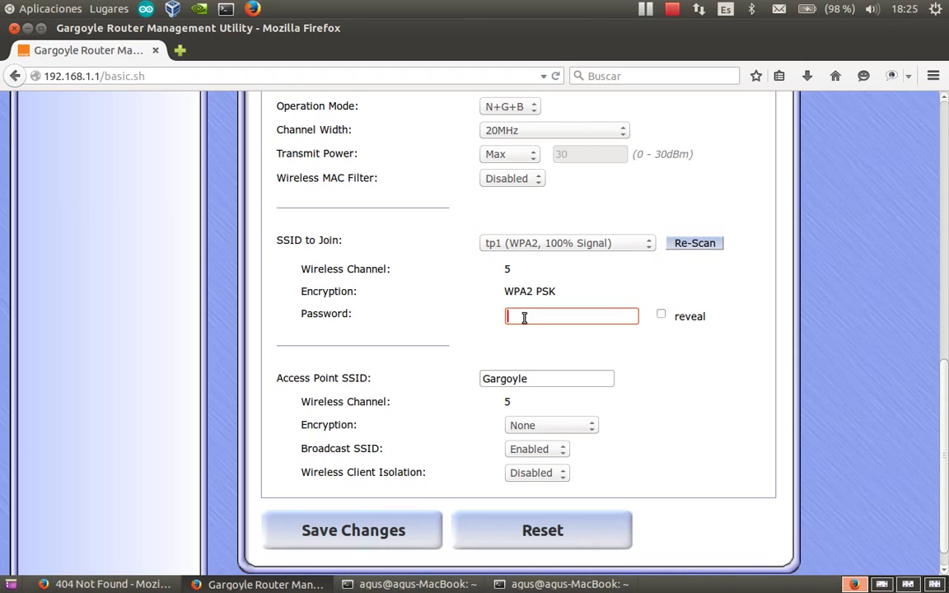
{"action": "type", "text": "aaaaaaaaaaaaaaaaaaaaaaaaa"}
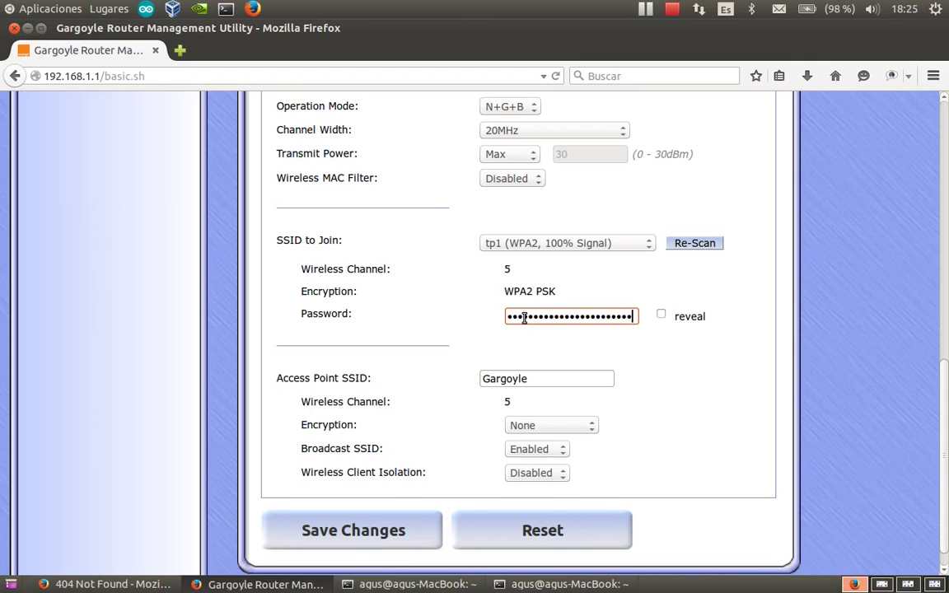
{"action": "type", "text": "a"}
Step: Rename the access point SSID from Gargoyle to MODO_CL_AP
{"action": "left_click", "coordinate": [529, 378]}
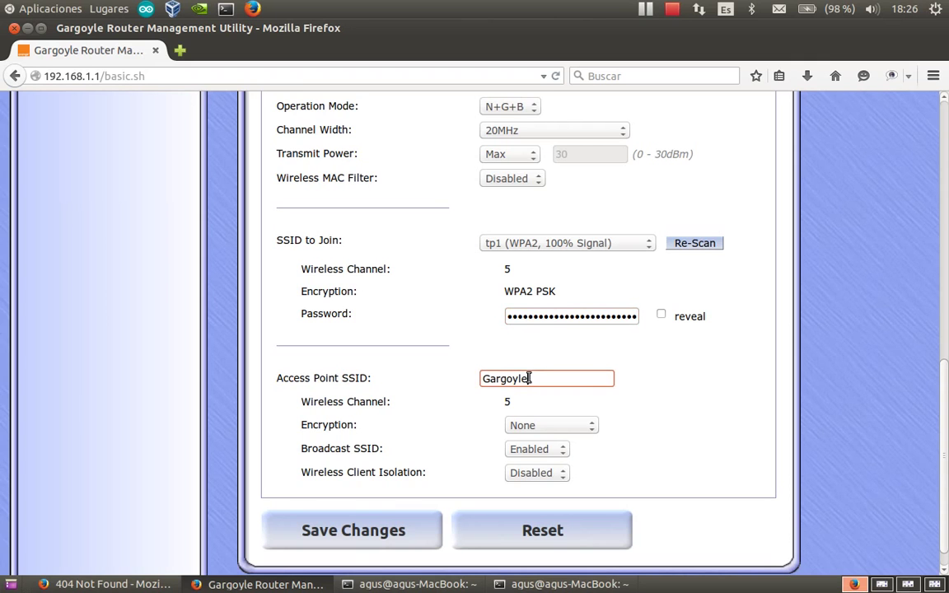
{"action": "key", "text": "BackSpace"}
{"action": "key", "text": "BackSpace"}
{"action": "key", "text": "BackSpace"}
{"action": "key", "text": "BackSpace"}
{"action": "key", "text": "BackSpace"}
{"action": "key", "text": "BackSpace"}
{"action": "key", "text": "BackSpace"}
{"action": "key", "text": "BackSpace"}
{"action": "type", "text": "MODC"}
{"action": "type", "text": " _"}
{"action": "type", "text": "C"}
{"action": "type", "text": "L"}
{"action": "type", "text": "+"}
{"action": "type", "text": "AP"}
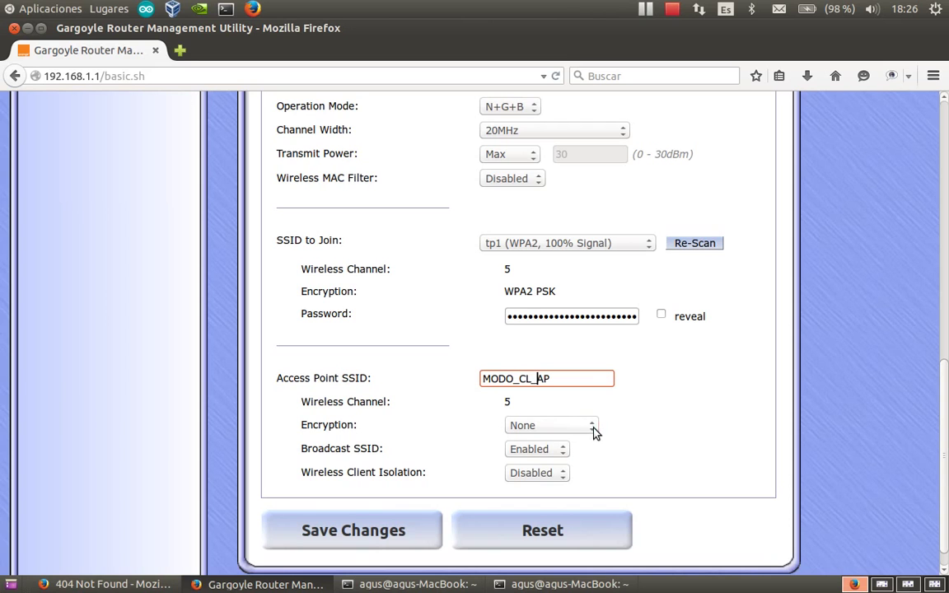
{"action": "left_click", "coordinate": [592, 427]}
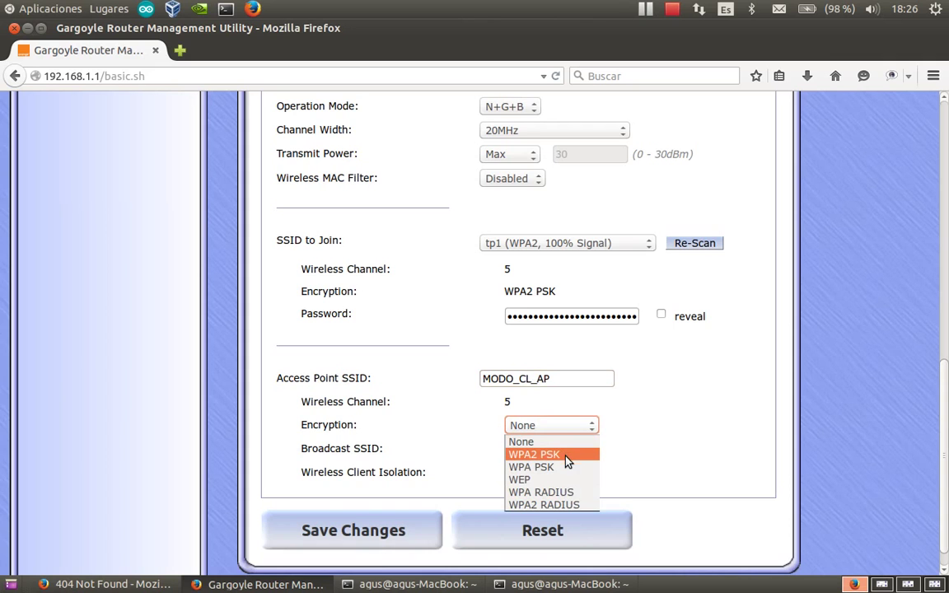
Step: Secure the MODO_CL_AP access point with WPA2 PSK and enter its password
{"action": "left_click", "coordinate": [566, 456]}
{"action": "left_click", "coordinate": [545, 453]}
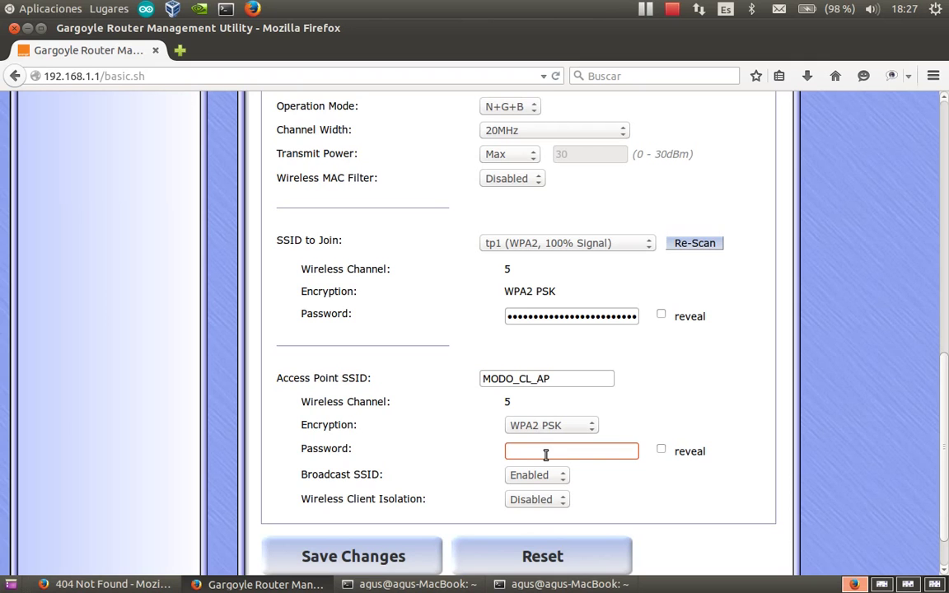
{"action": "type", "text": "••••••••••"}
Step: Save the Client+AP configuration from the bottom of the Basic page and let it apply
{"action": "scroll", "coordinate": [582, 482], "scroll_direction": "down", "scroll_amount": 1}
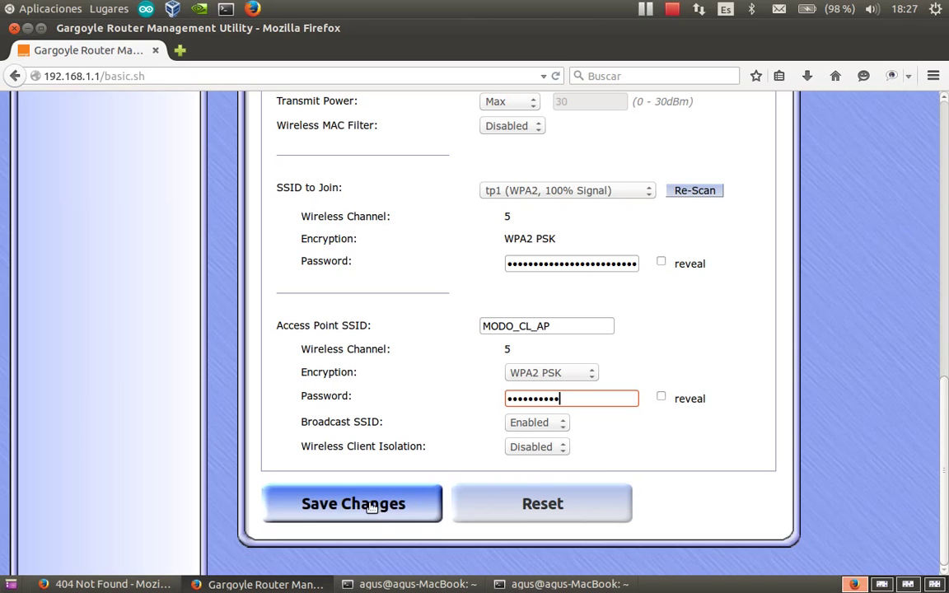
{"action": "scroll", "coordinate": [510, 294], "scroll_direction": "up", "scroll_amount": 1}
{"action": "scroll", "coordinate": [511, 294], "scroll_direction": "up", "scroll_amount": 10}
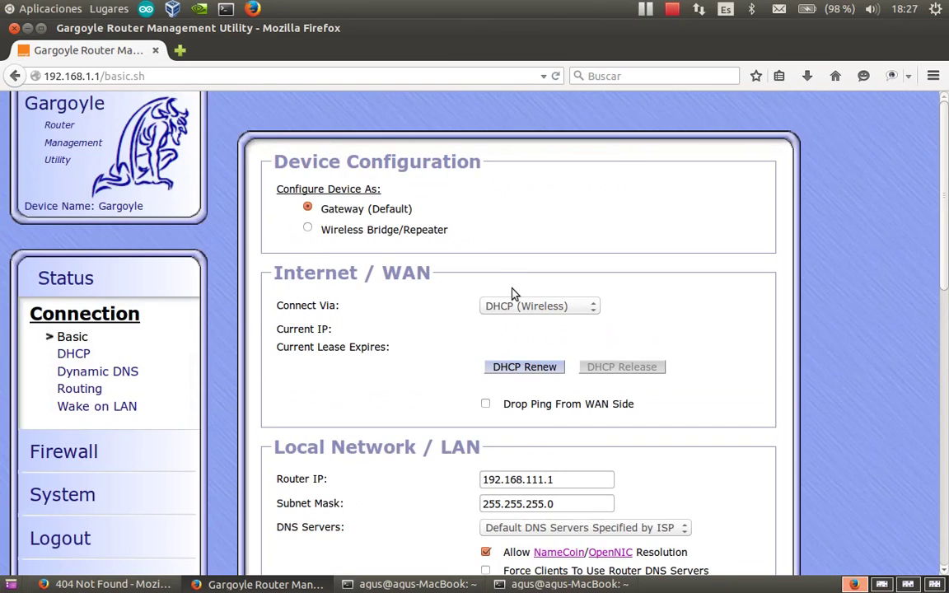
{"action": "scroll", "coordinate": [511, 294], "scroll_direction": "down", "scroll_amount": 6}
{"action": "scroll", "coordinate": [510, 294], "scroll_direction": "up", "scroll_amount": 6}
{"action": "scroll", "coordinate": [511, 294], "scroll_direction": "down", "scroll_amount": 12}
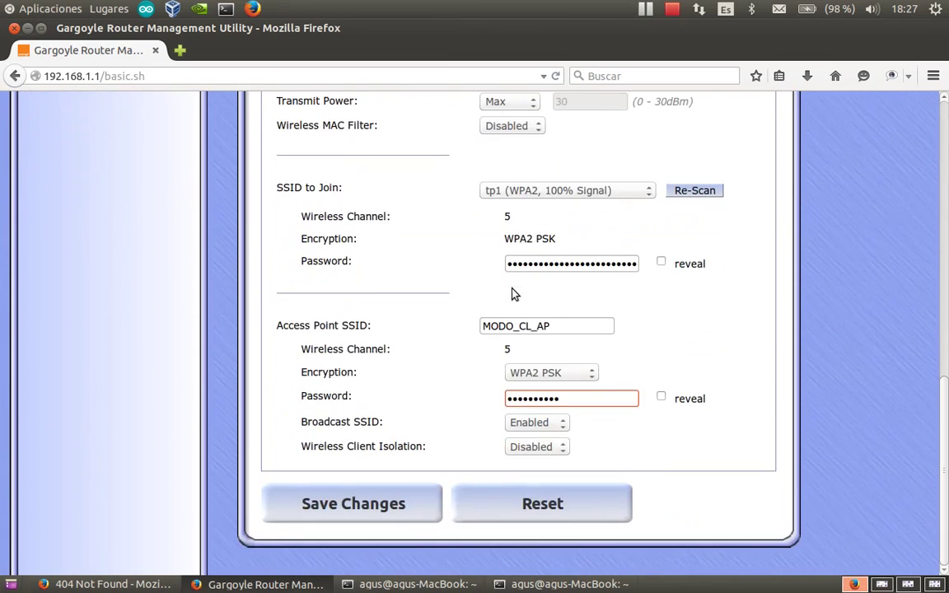
{"action": "left_click", "coordinate": [352, 503]}
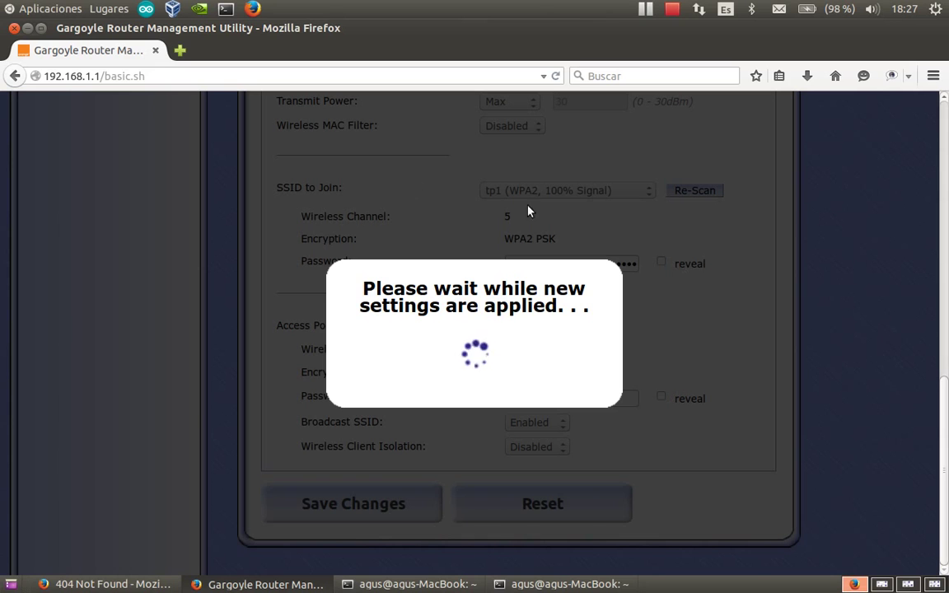
{"action": "left_click", "coordinate": [698, 11]}
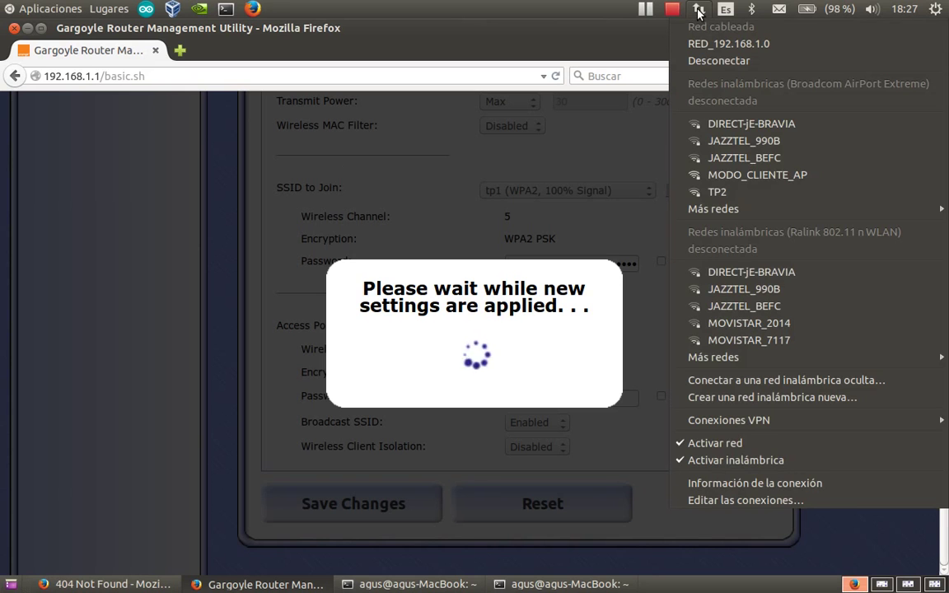
{"action": "mouse_move", "coordinate": [723, 363]}
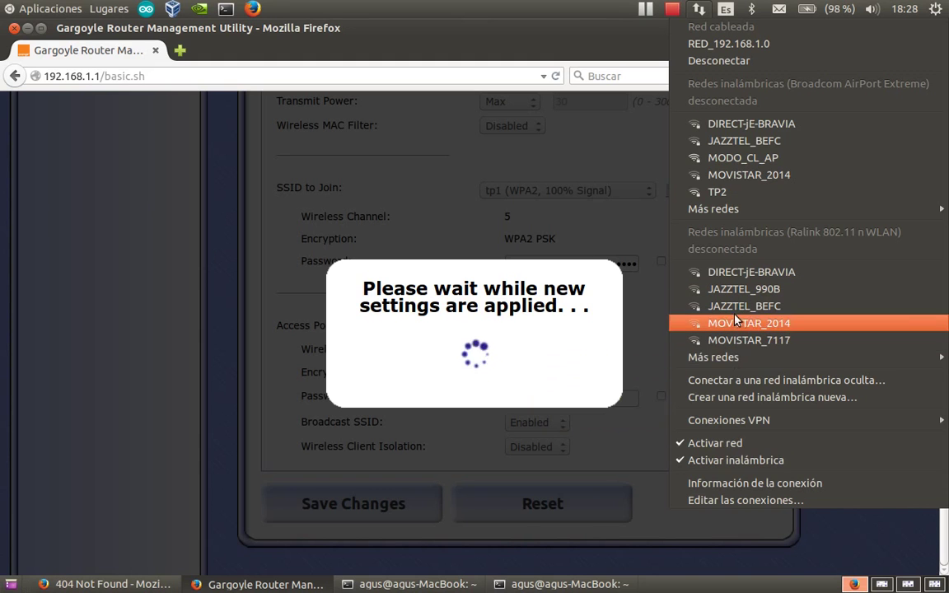
{"action": "left_click", "coordinate": [180, 51]}
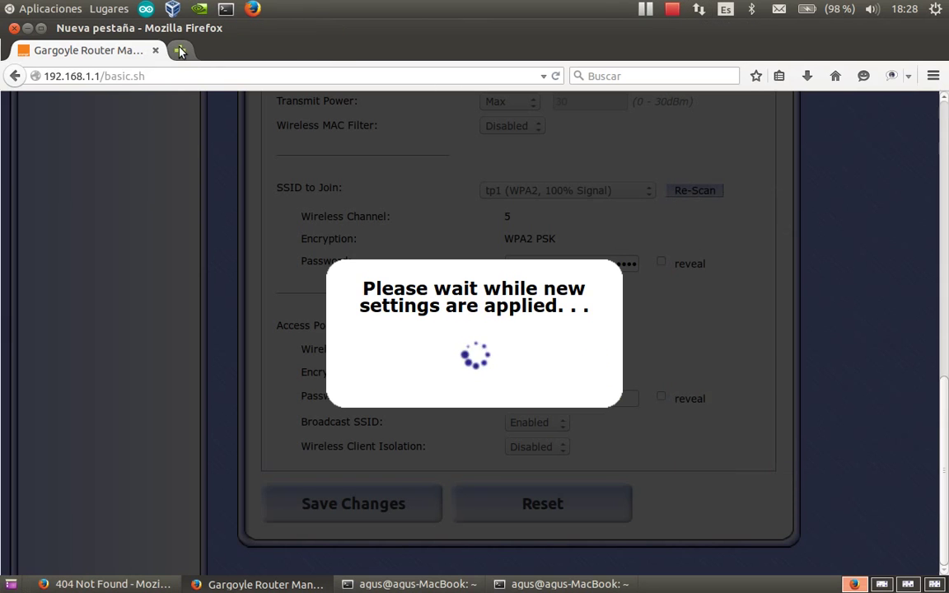
Step: Try loading 192.168.111.1 in a new Firefox tab
{"action": "left_click", "coordinate": [180, 52]}
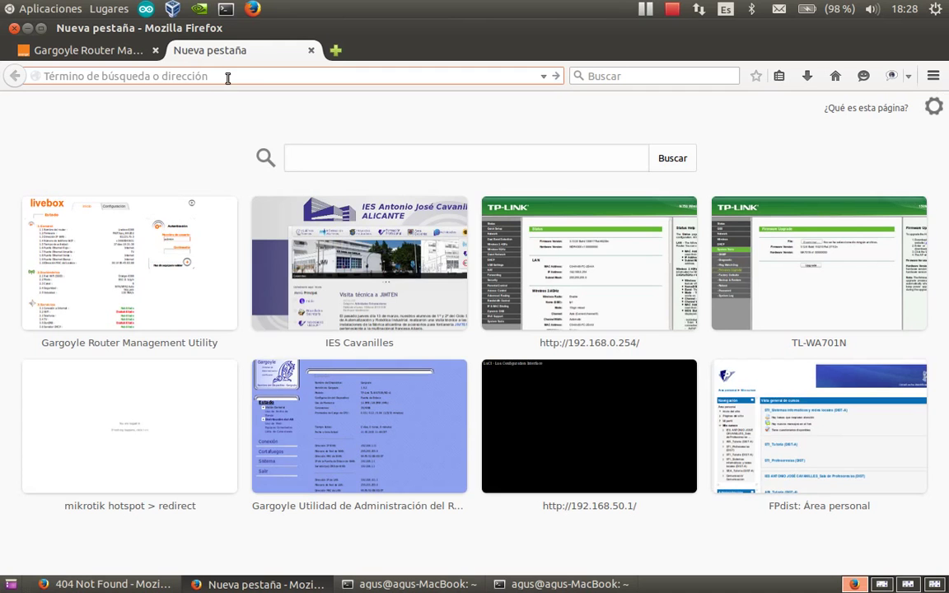
{"action": "type", "text": "192.1"}
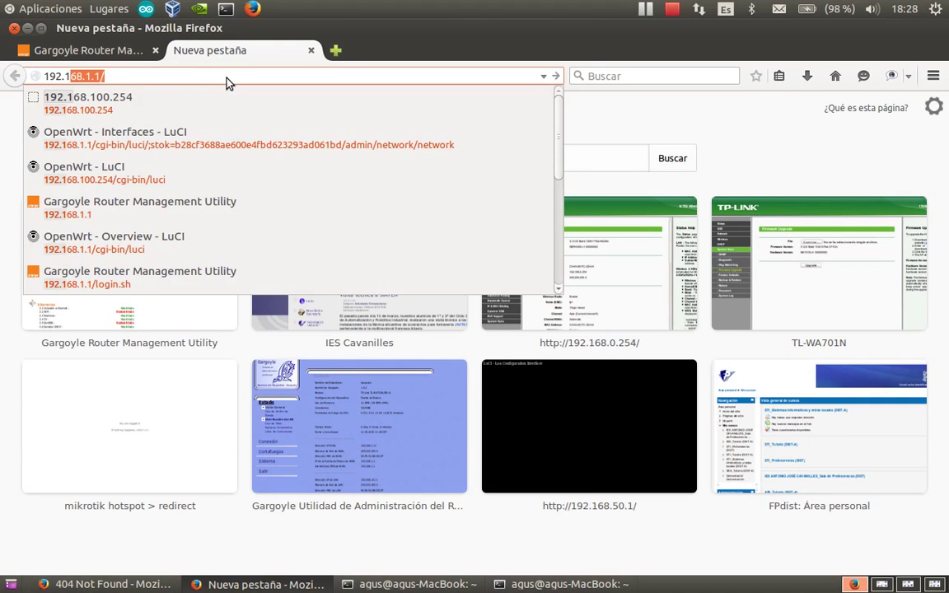
{"action": "type", "text": "68.111"}
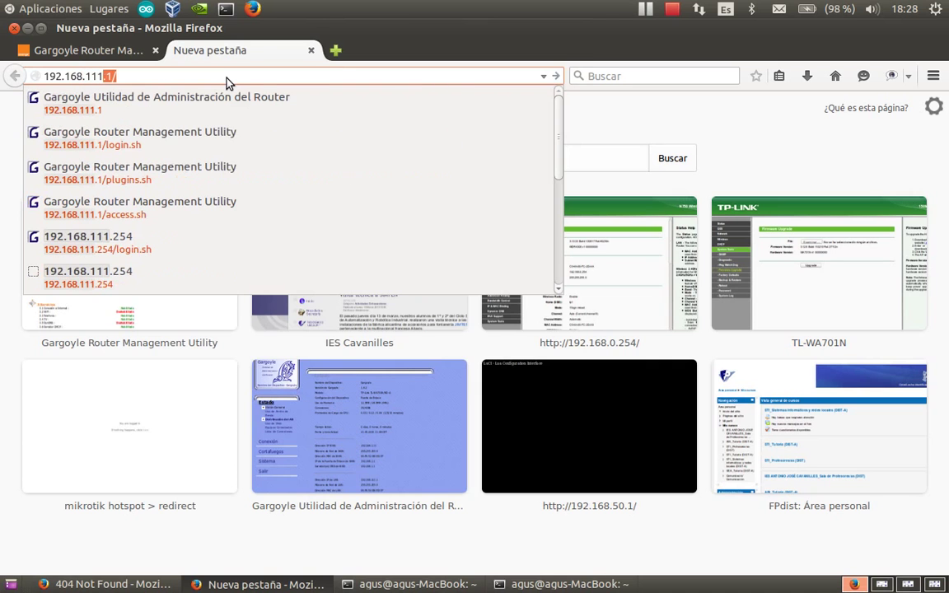
{"action": "type", "text": ".1"}
{"action": "key", "text": "Return"}
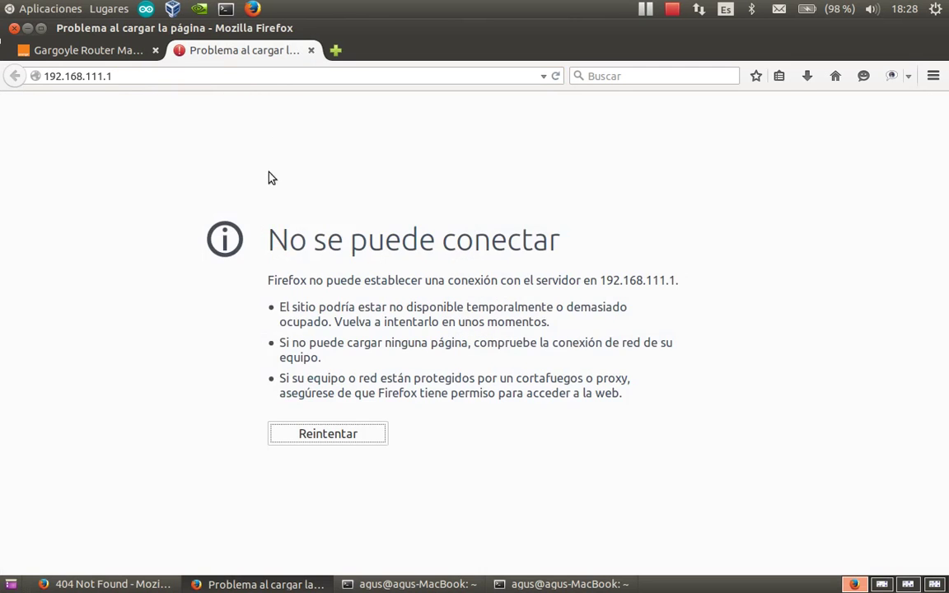
Step: Join the MODO_CL_AP network from the network menu with its Wi-Fi password
{"action": "left_click", "coordinate": [699, 10]}
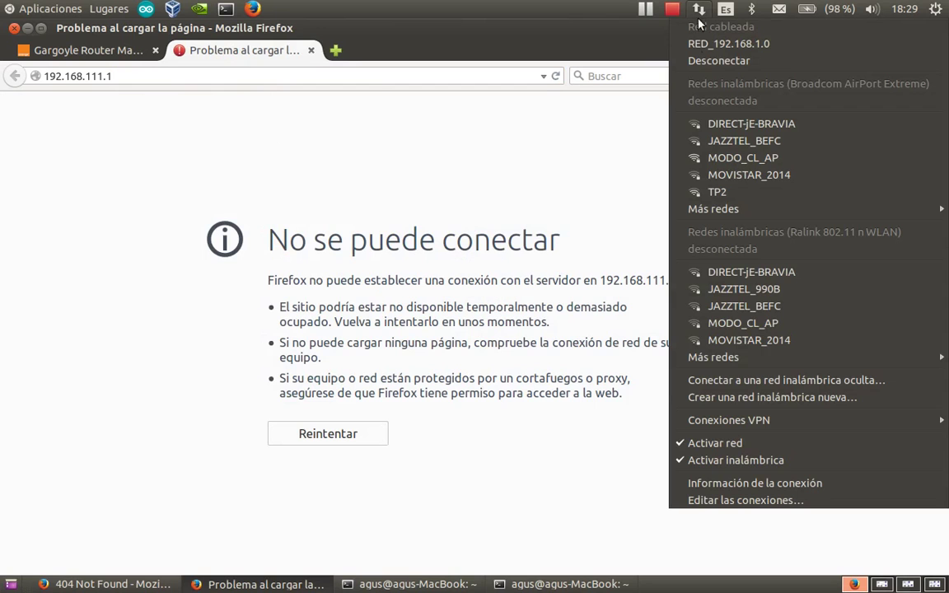
{"action": "mouse_move", "coordinate": [716, 362]}
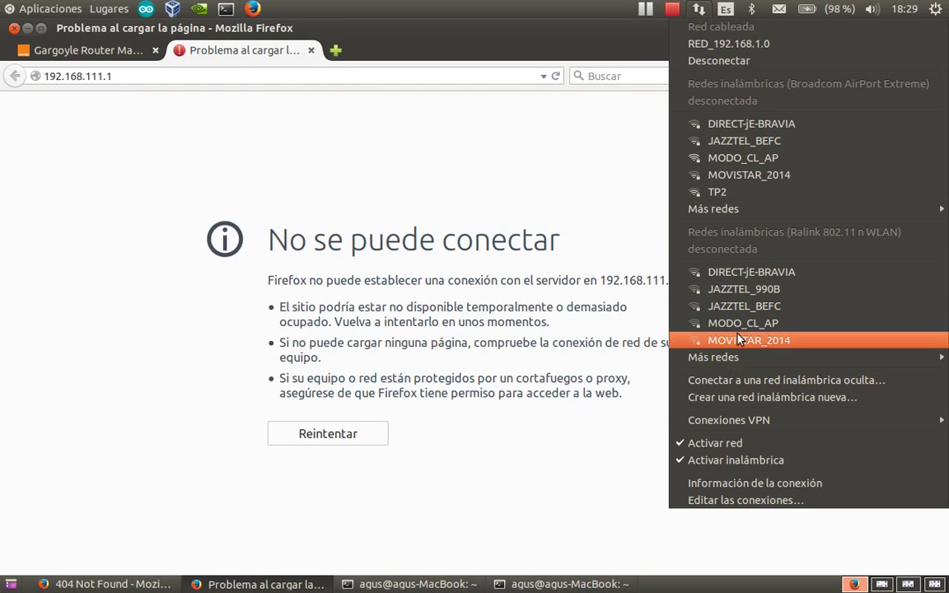
{"action": "left_click", "coordinate": [741, 327]}
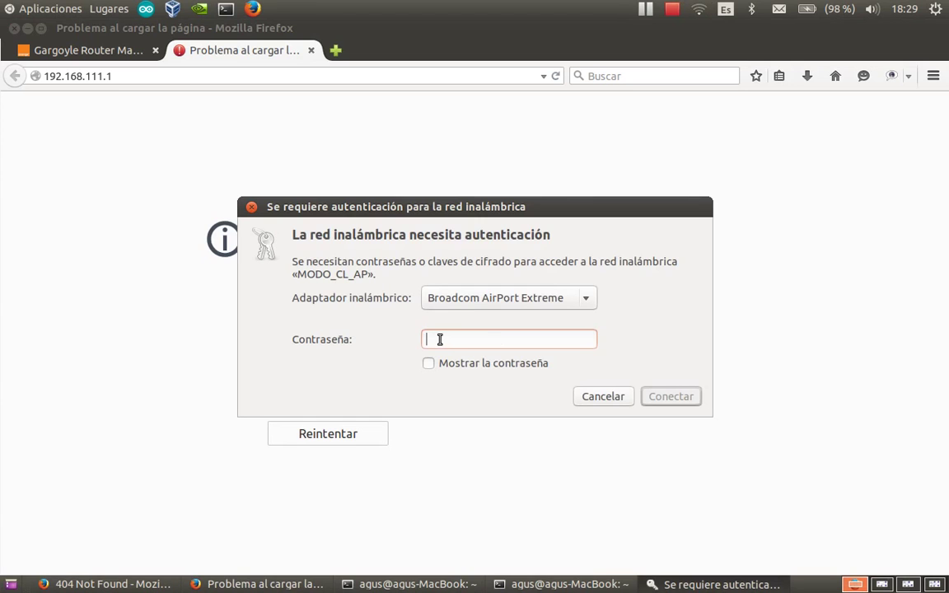
{"action": "type", "text": "**********"}
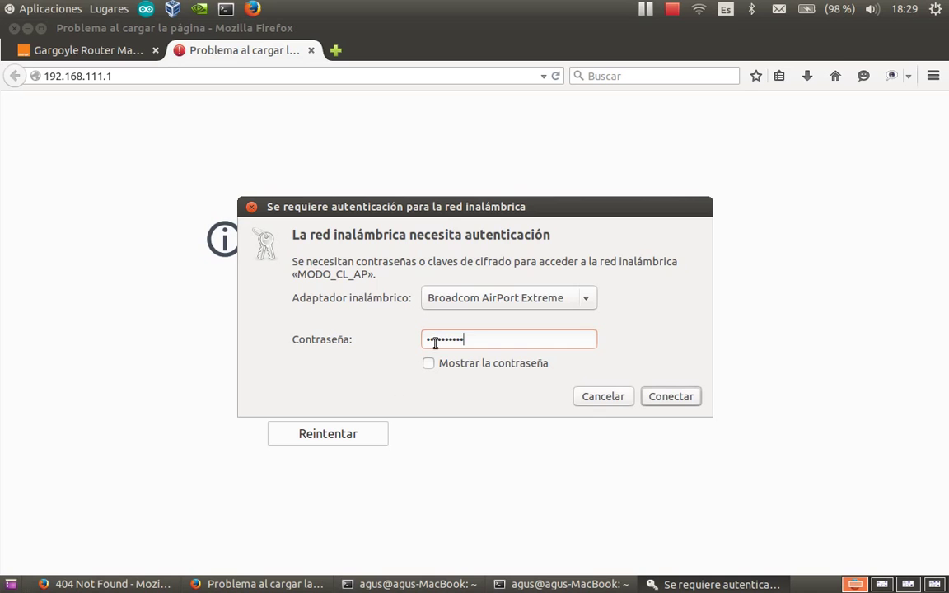
{"action": "left_click", "coordinate": [650, 395]}
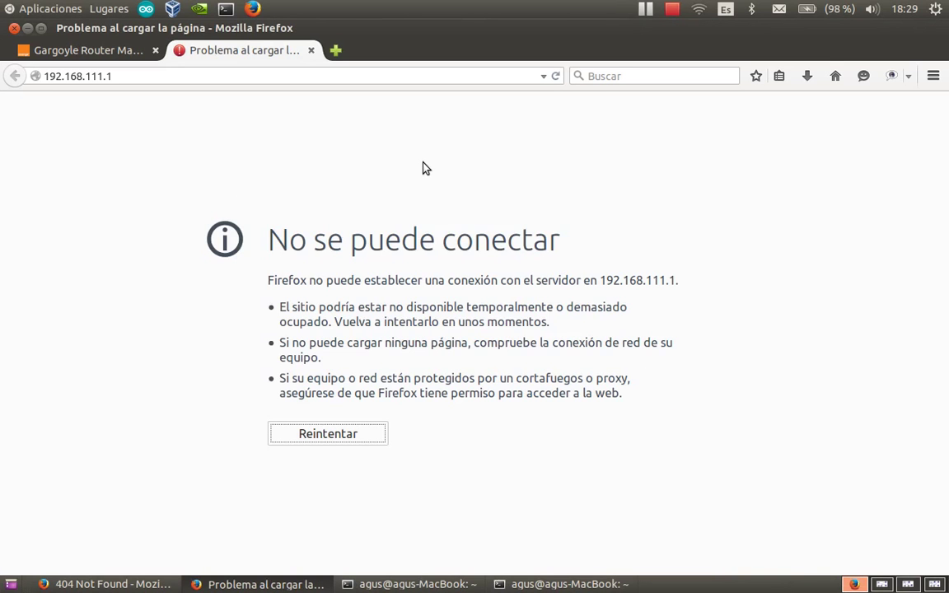
Step: Retry the router page, then reveal the MODO_CL_AP password to verify it and connect
{"action": "left_click", "coordinate": [146, 75]}
{"action": "key", "text": "Return"}
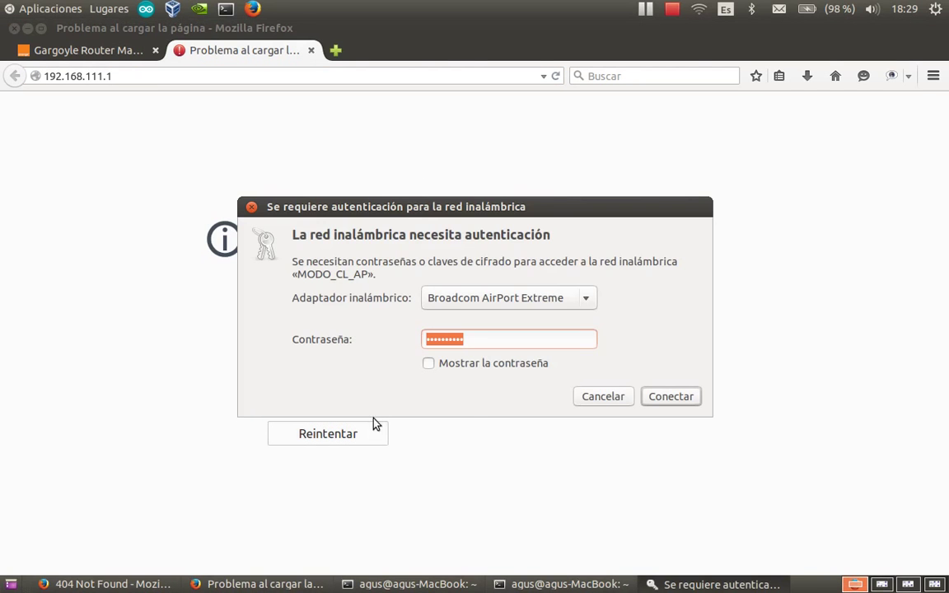
{"action": "left_click", "coordinate": [428, 365]}
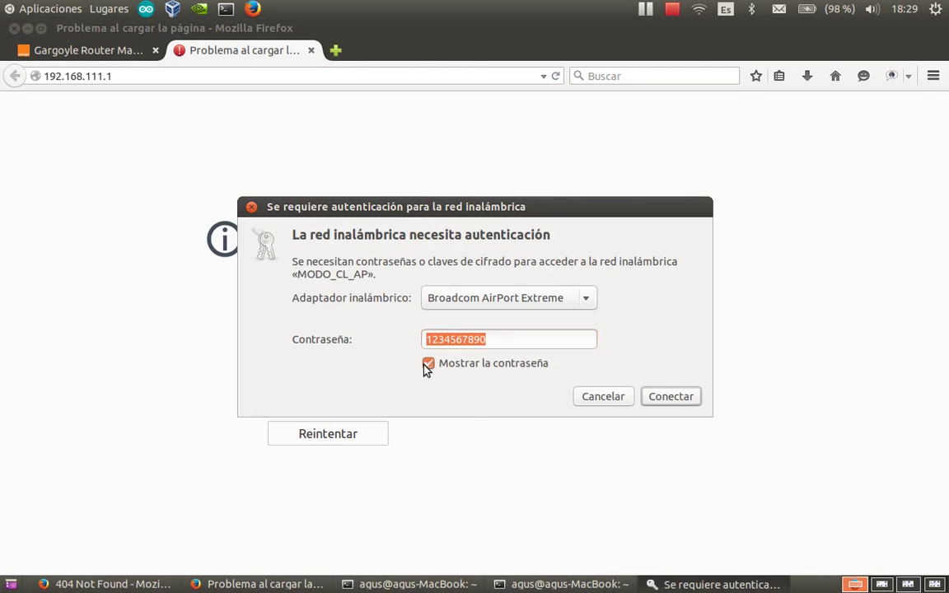
{"action": "left_click", "coordinate": [670, 396]}
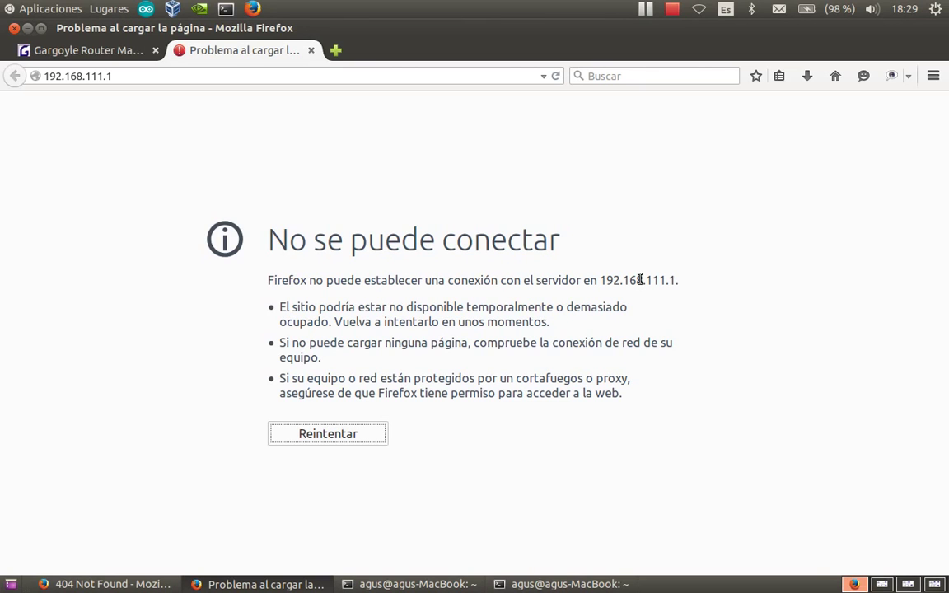
Step: Close the failed-connection tab and log into Gargoyle at 192.168.111.1 with the admin password
{"action": "left_click", "coordinate": [103, 50]}
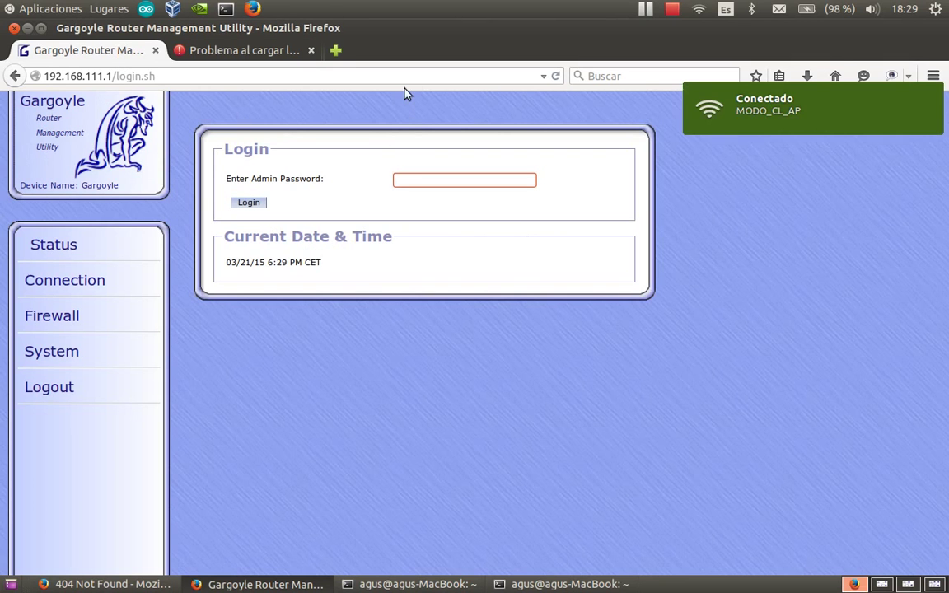
{"action": "left_click", "coordinate": [311, 51]}
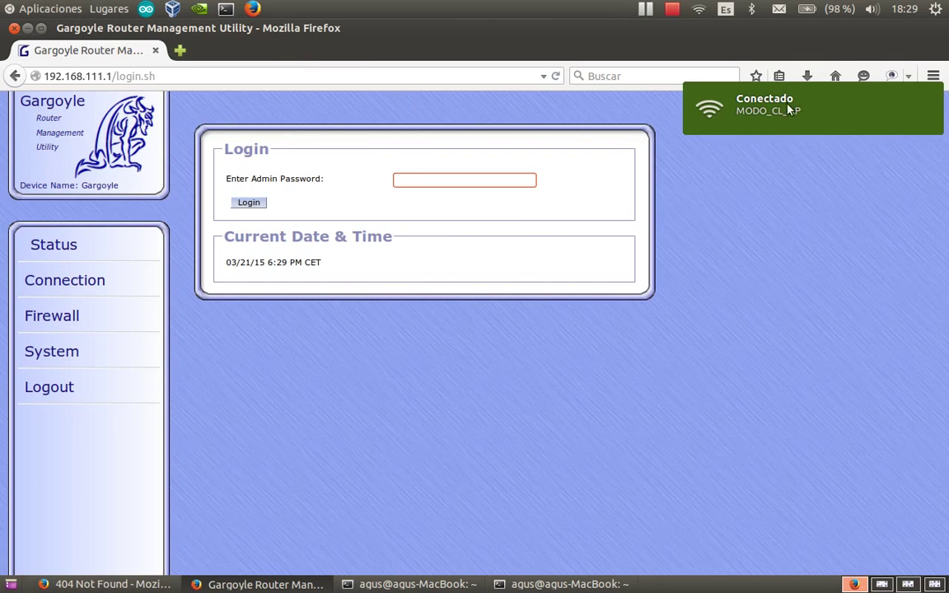
{"action": "left_click", "coordinate": [426, 180]}
{"action": "type", "text": "pas"}
{"action": "key", "text": "Return"}
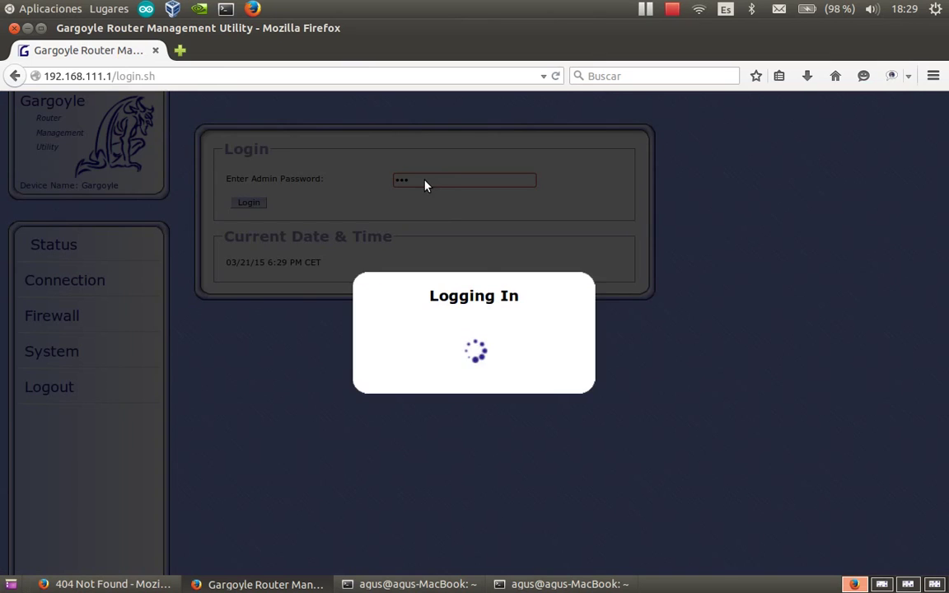